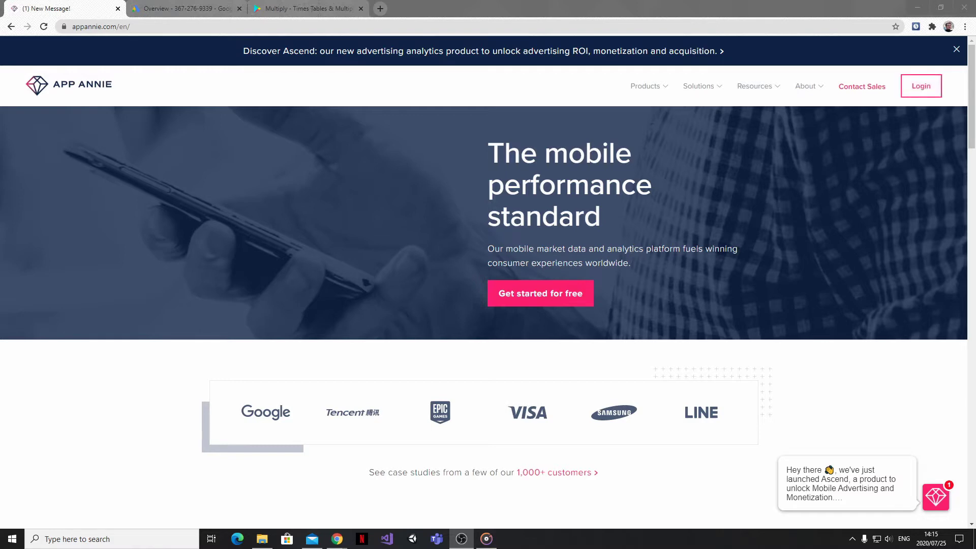
# Log in to App Annie and open Multiply - Times Tables & Multiplication Math App from Recently Viewed.
pyautogui.click(921, 86)
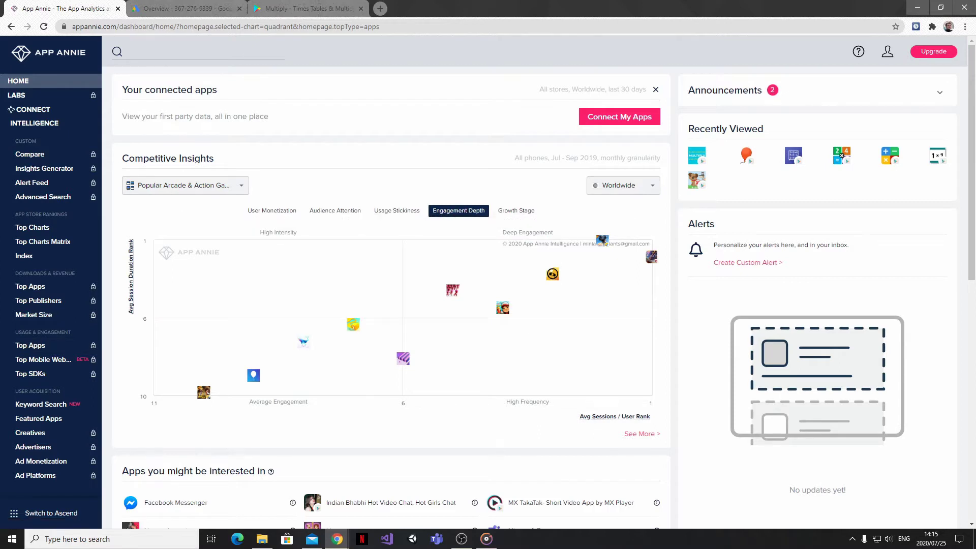
pyautogui.moveTo(697, 156)
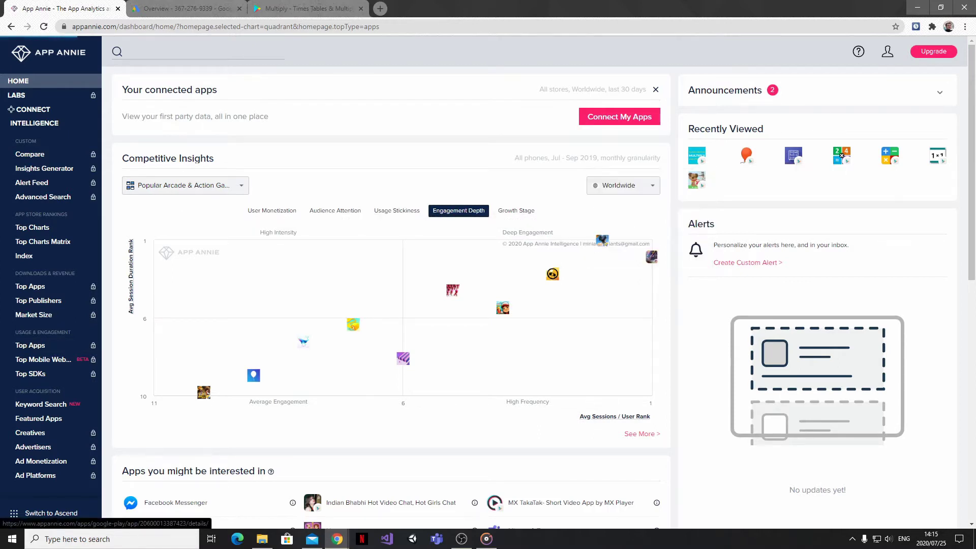
pyautogui.click(698, 155)
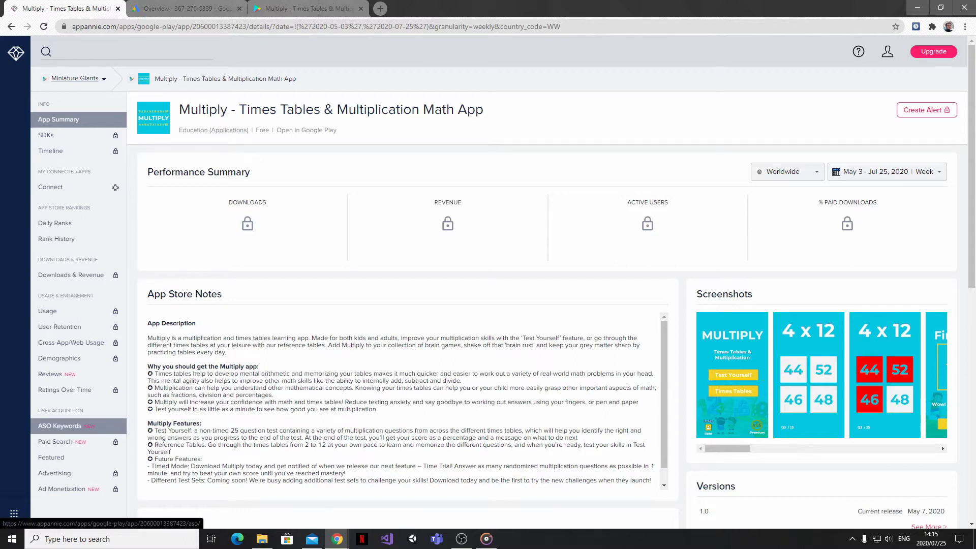
# Open the Multiply app's ASO Keywords table, scroll through its ranked keywords, and select keyword text such as kids timetables.
pyautogui.click(60, 426)
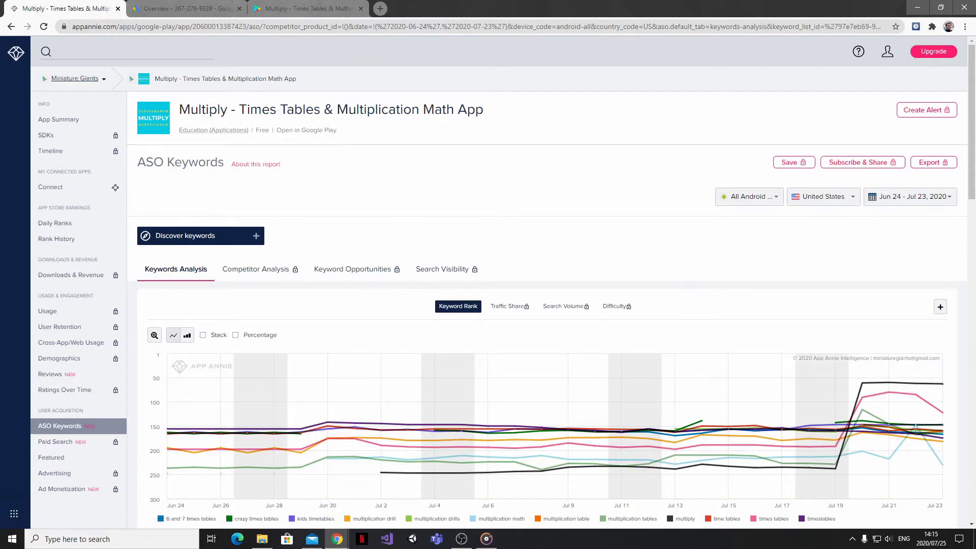
pyautogui.scroll(-3, 503, 282)
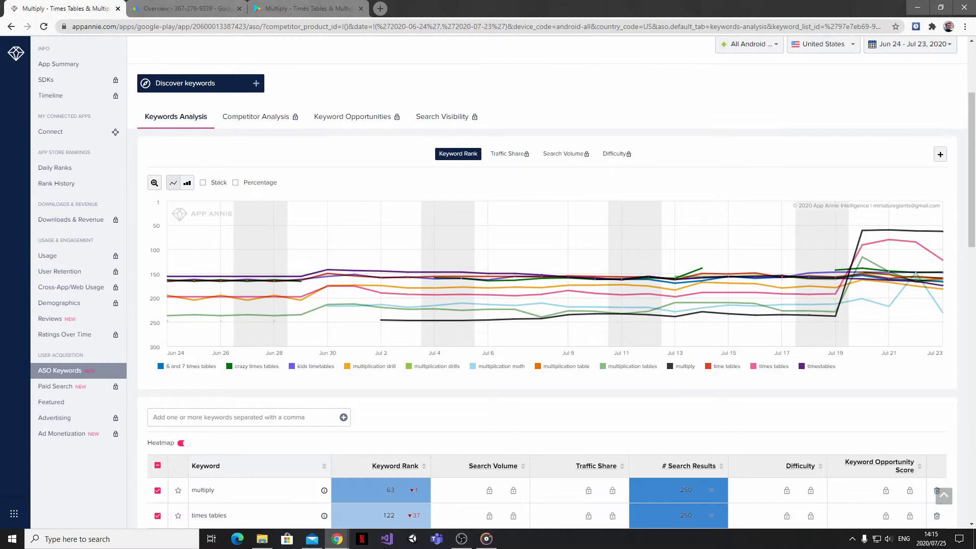
pyautogui.scroll(-3, 504, 282)
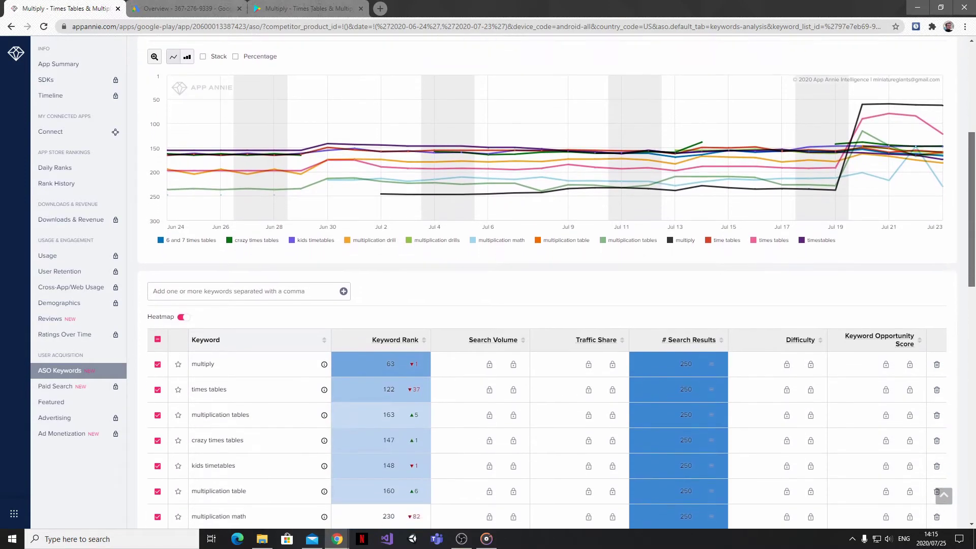
pyautogui.scroll(-3, 552, 282)
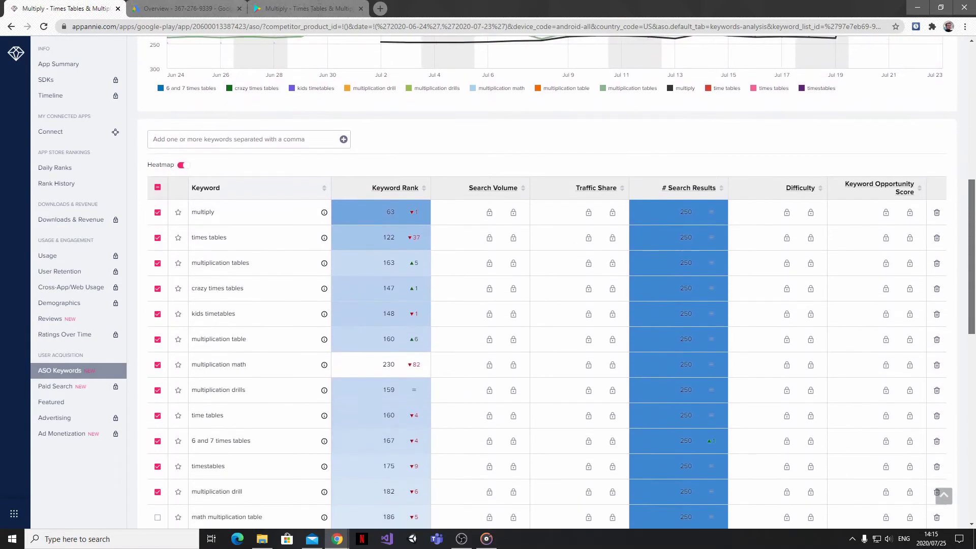
pyautogui.scroll(-3, 552, 282)
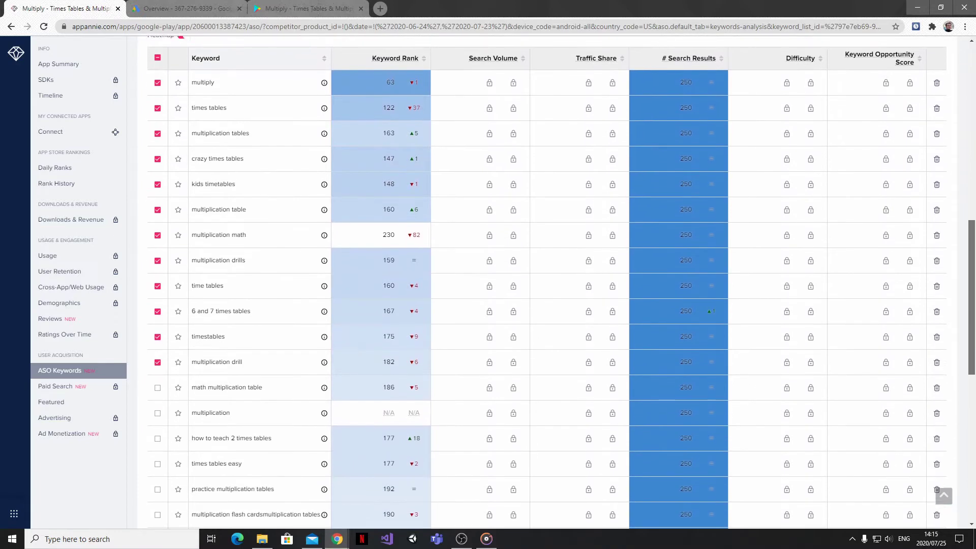
pyautogui.scroll(-5, 552, 282)
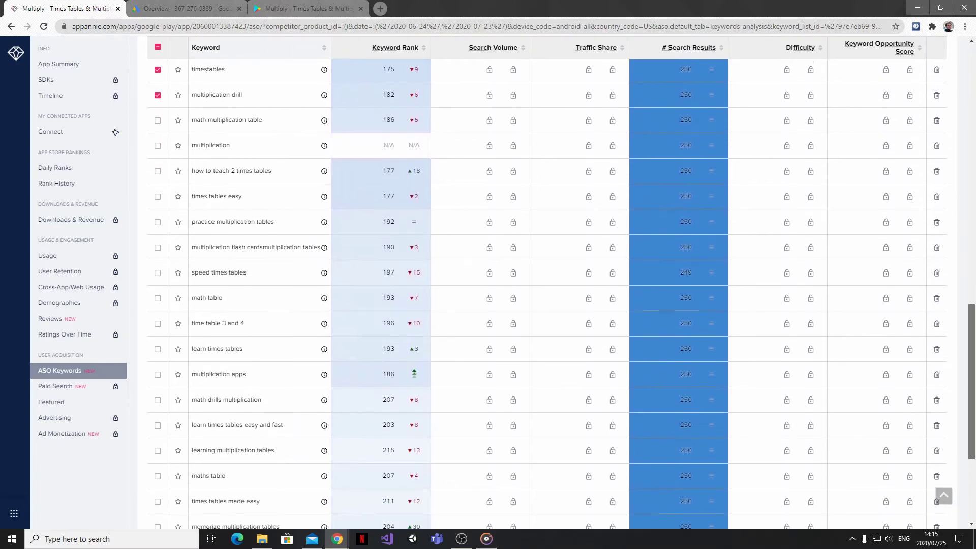
pyautogui.scroll(-2, 552, 282)
pyautogui.scroll(3, 553, 283)
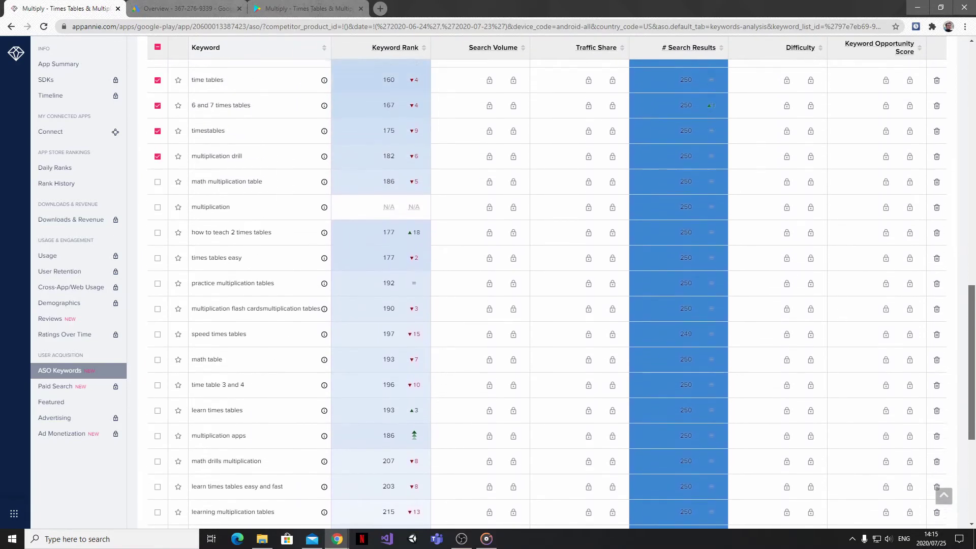
pyautogui.scroll(5, 552, 282)
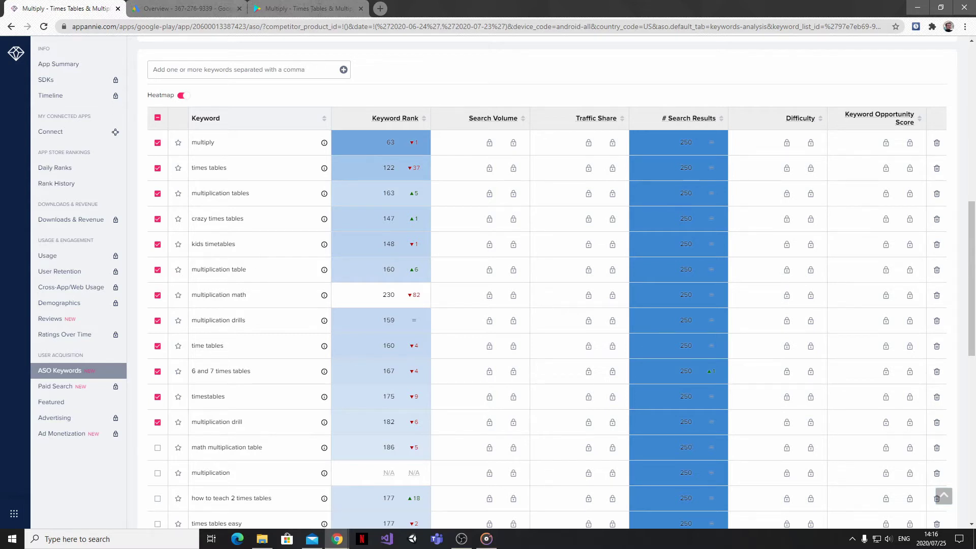
pyautogui.moveTo(237, 245); pyautogui.dragTo(191, 244)
pyautogui.moveTo(467, 117); pyautogui.dragTo(617, 118)
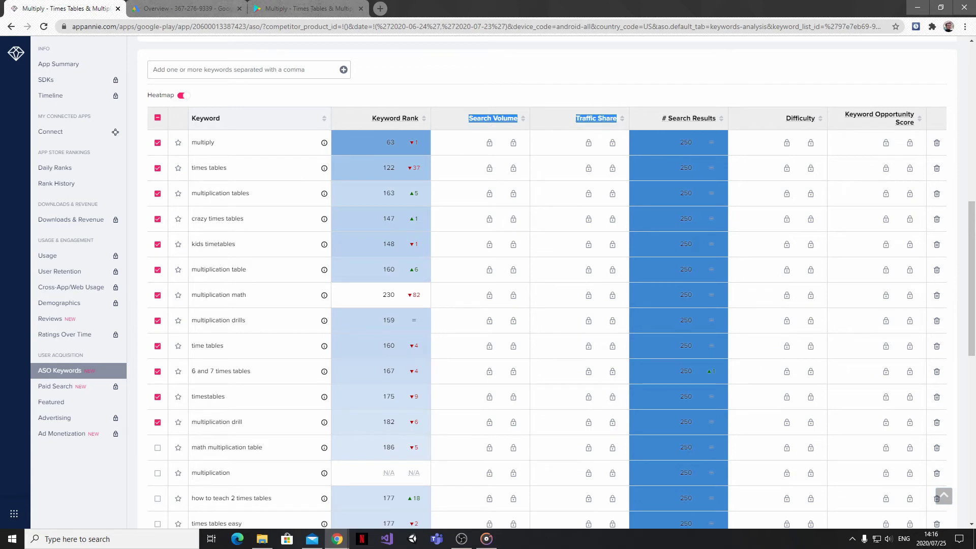
# In the Google Ads tab, open Keyword Planner from Tools & Settings.
pyautogui.click(186, 9)
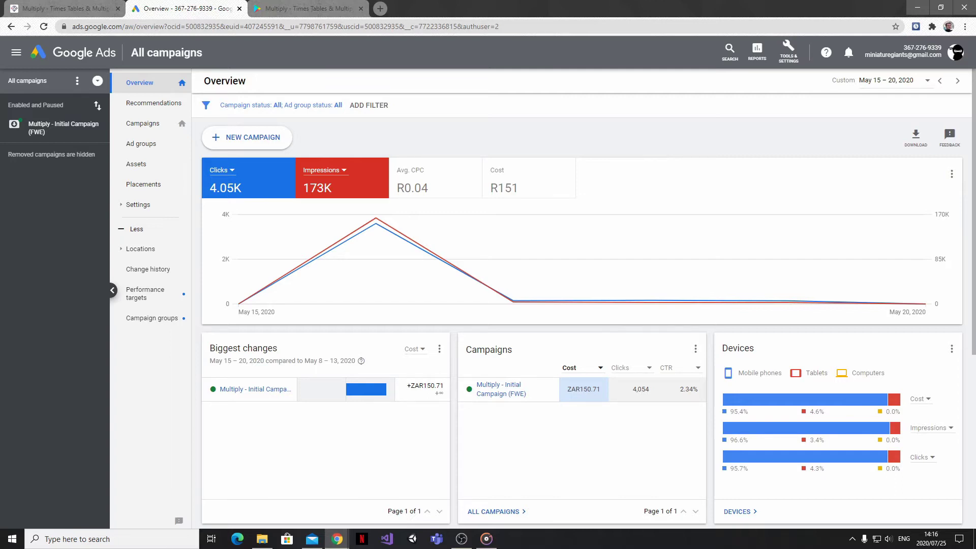
pyautogui.click(789, 50)
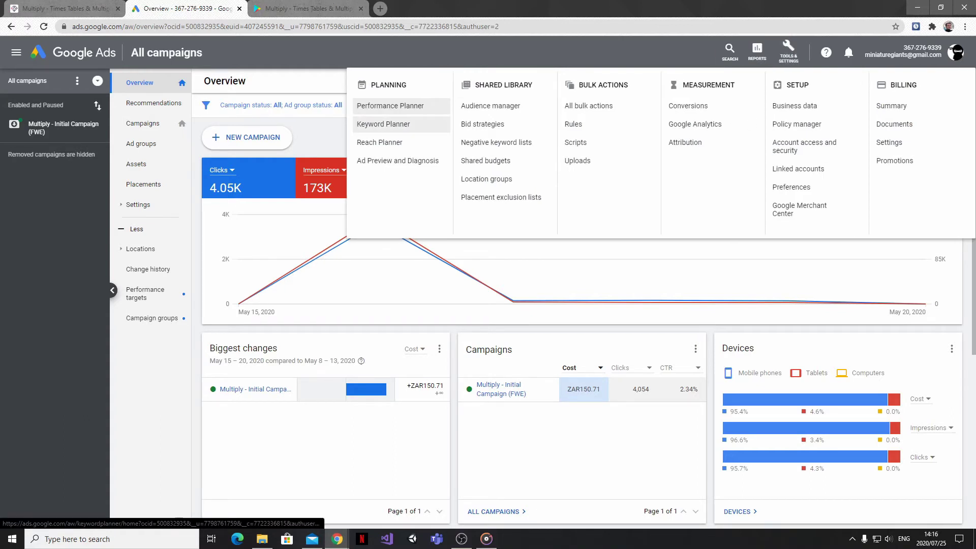
pyautogui.click(383, 124)
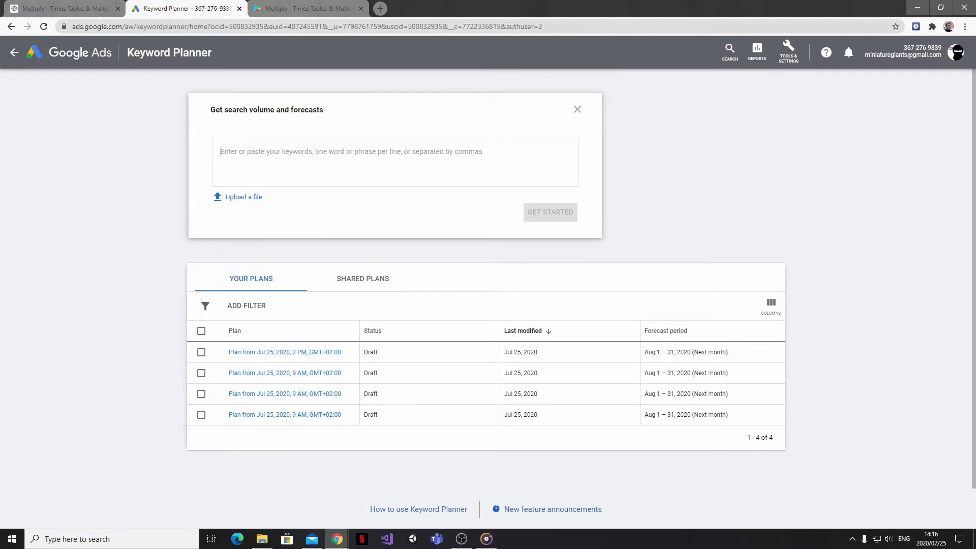
# Back in App Annie, copy the ranked keyword list starting from 'multiply'.
pyautogui.hotkey('ctrl', 'shift', 'Tab')
pyautogui.scroll(-4, 115, 132)
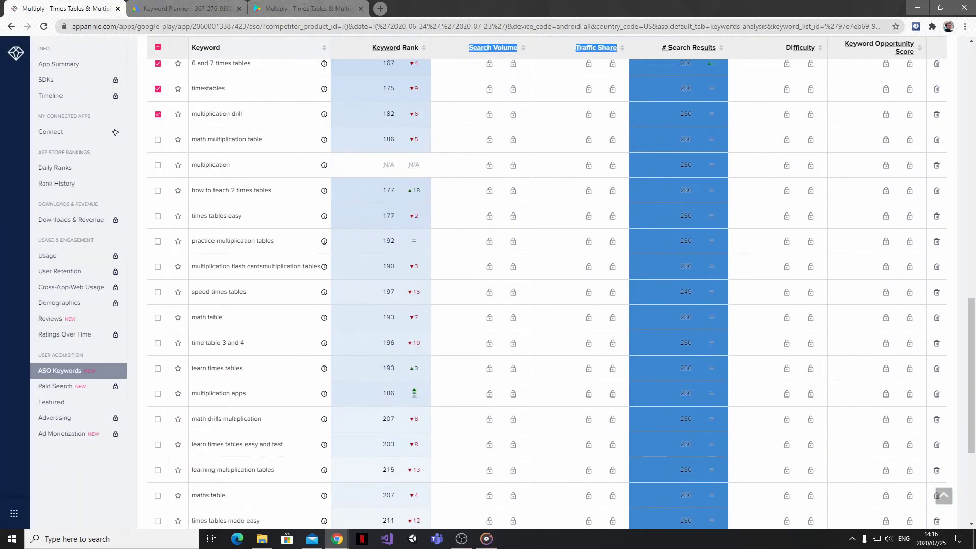
pyautogui.scroll(-4, 116, 133)
pyautogui.scroll(12, 115, 132)
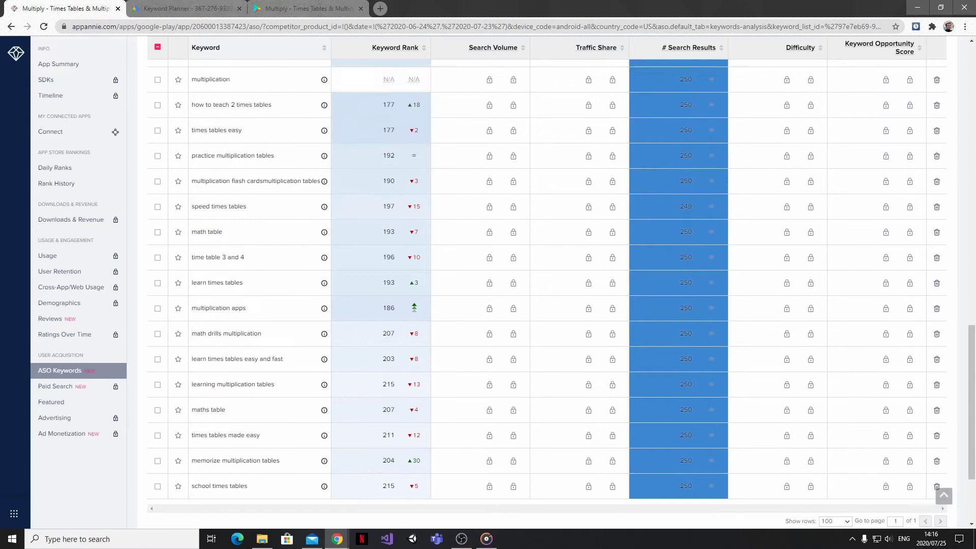
pyautogui.moveTo(115, 132); pyautogui.dragTo(115, 132)
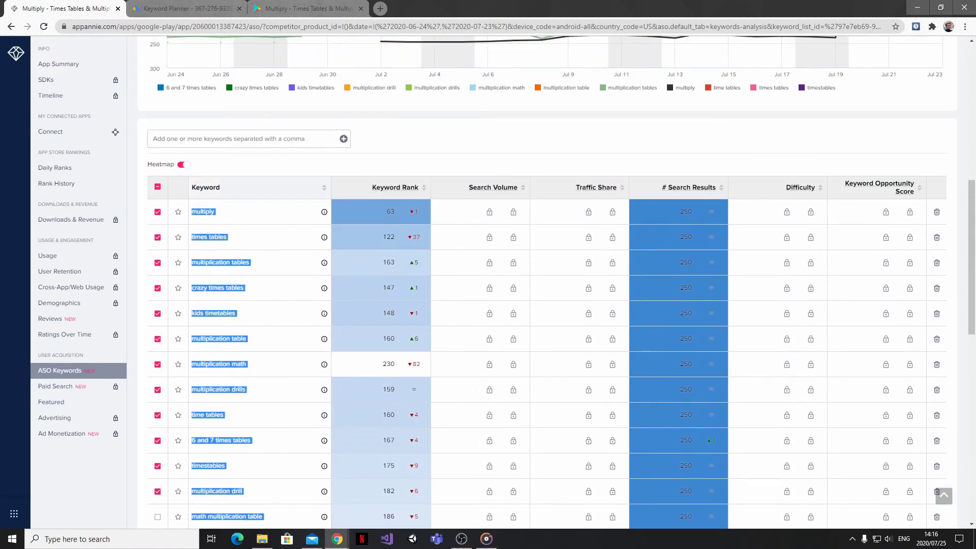
pyautogui.rightClick(201, 212)
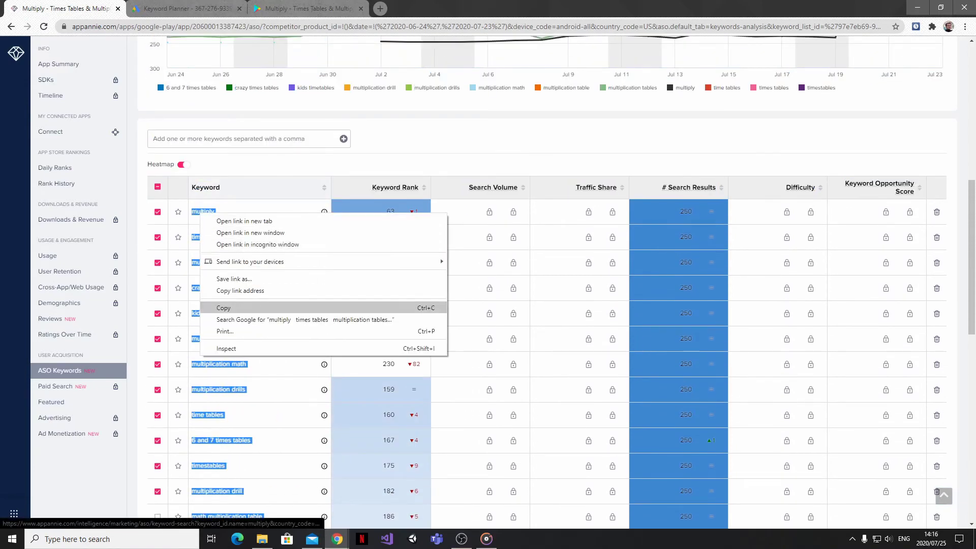
pyautogui.click(305, 307)
# Paste the copied App Annie keywords into Keyword Planner's search volume box.
pyautogui.hotkey('ctrl', 'Tab')
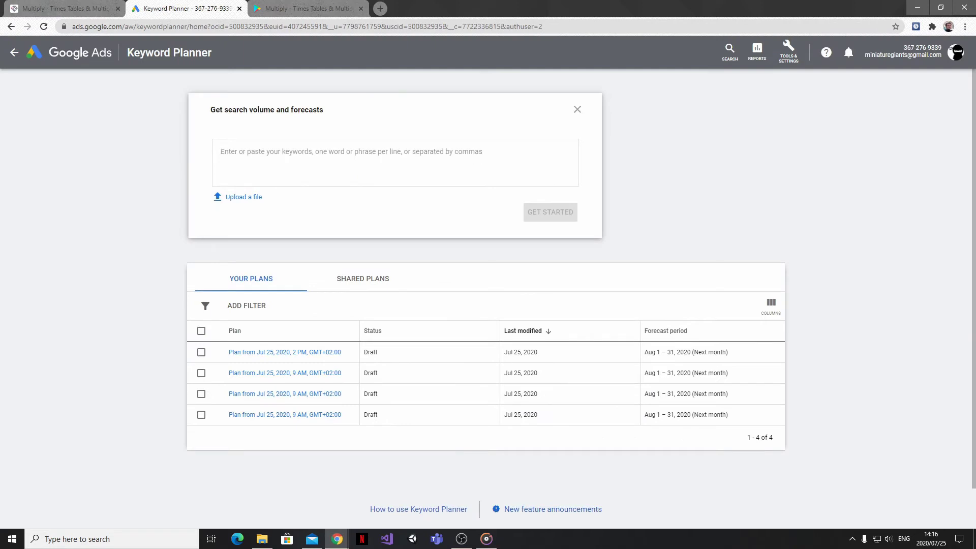
pyautogui.rightClick(225, 151)
pyautogui.click(264, 231)
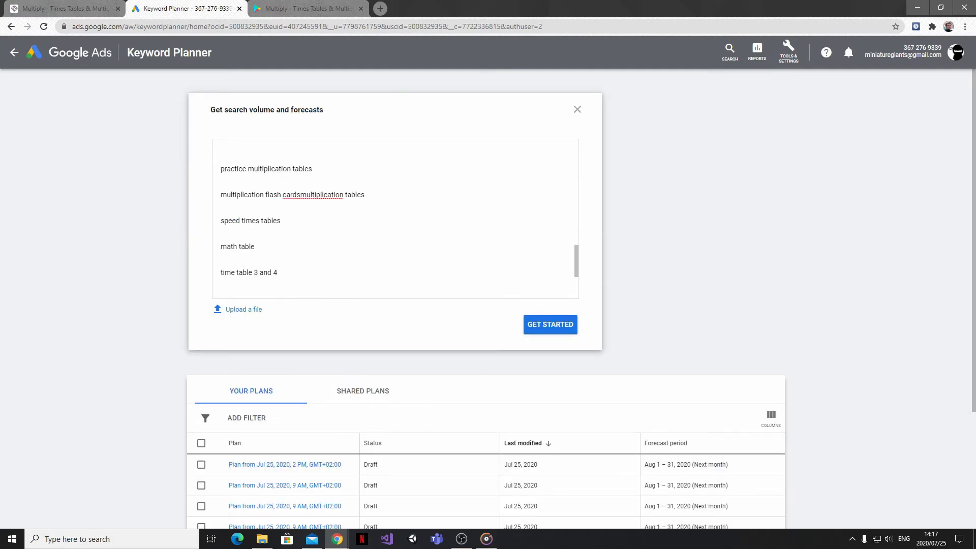
# Put 'multiplication tables' on its own line, separating it from the flash cards keyword.
pyautogui.click(301, 195)
pyautogui.press('Return')
pyautogui.scroll(8, 395, 218)
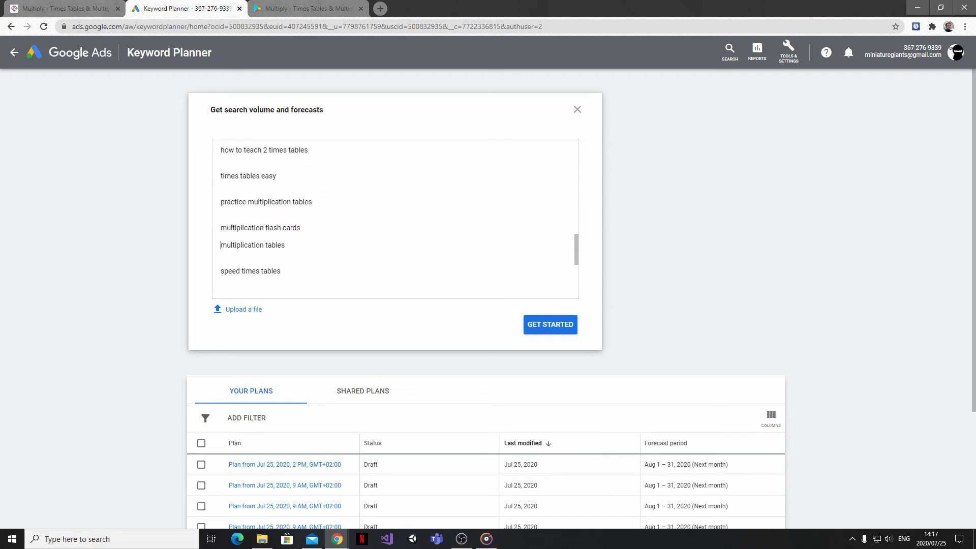
pyautogui.scroll(2, 395, 219)
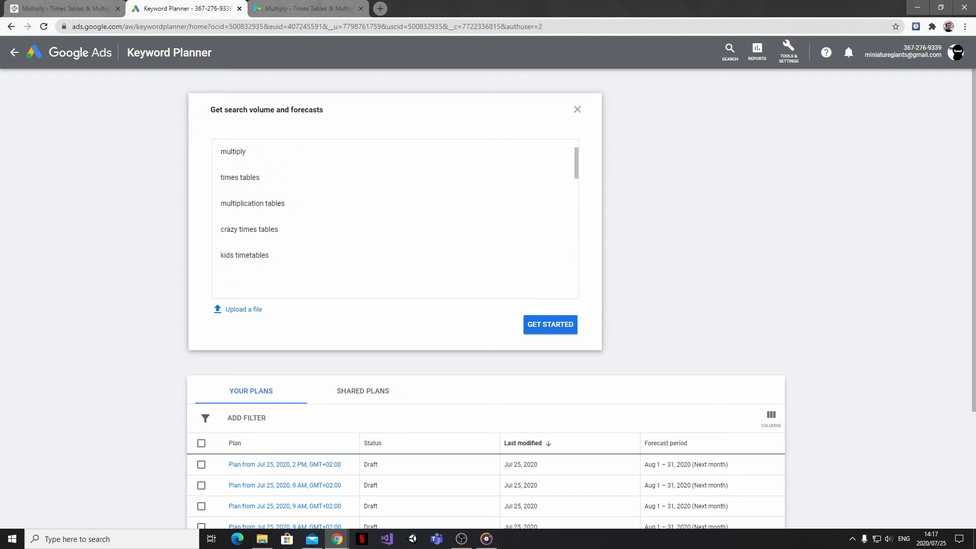
pyautogui.scroll(-8, 395, 218)
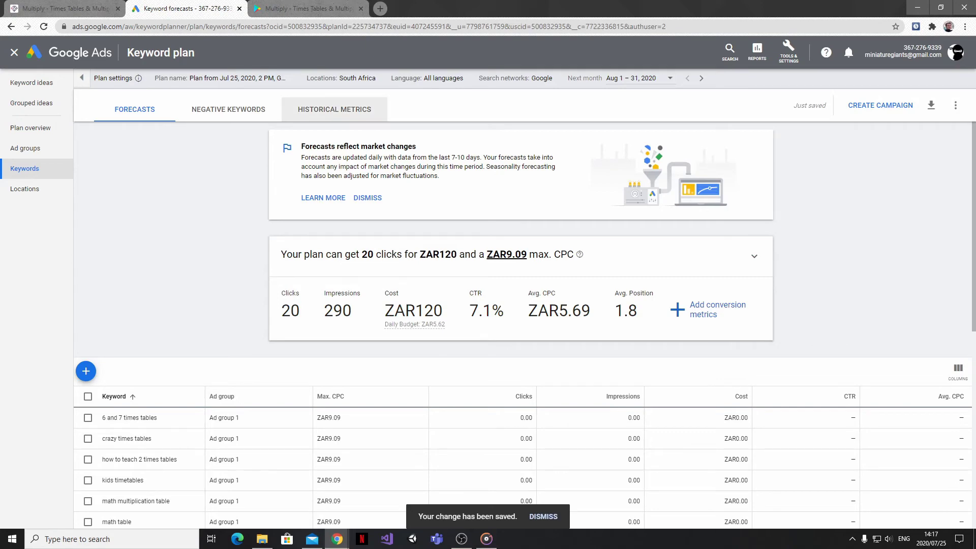
# Show Historical Metrics and remove South Africa so the plan targets all locations.
pyautogui.click(334, 109)
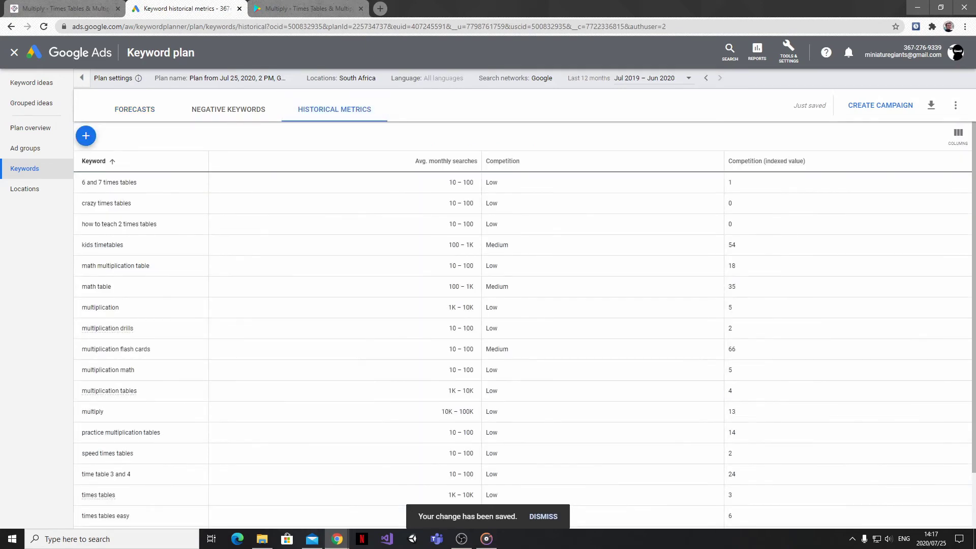
pyautogui.click(383, 78)
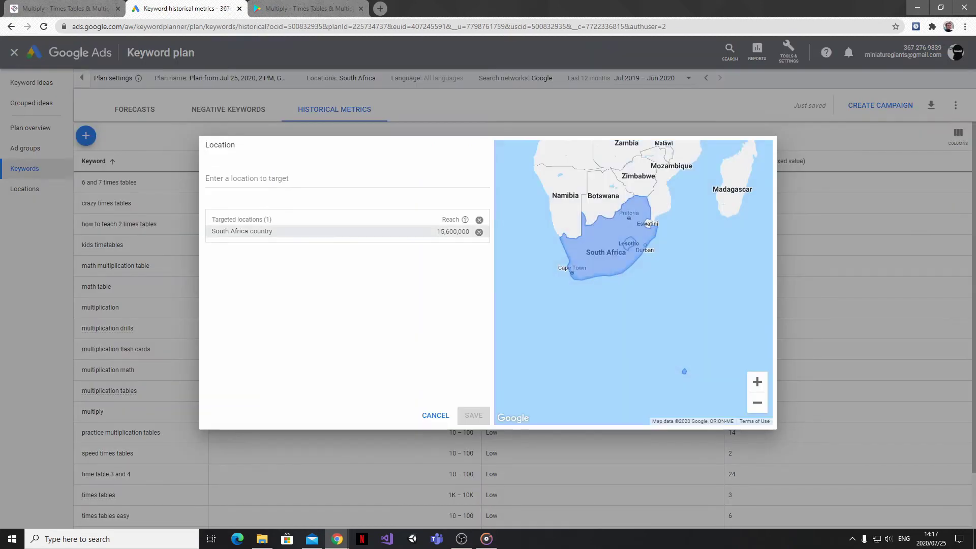
pyautogui.click(479, 232)
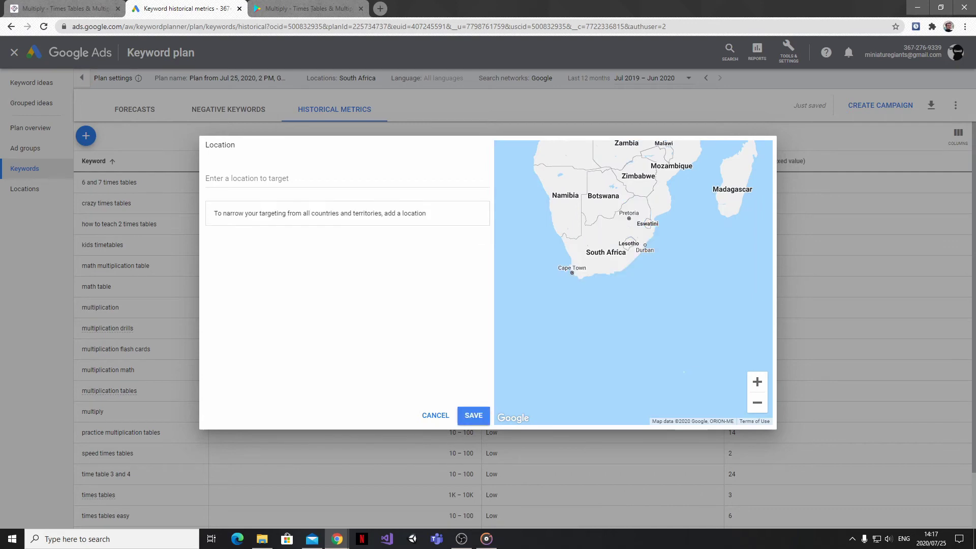
pyautogui.click(473, 415)
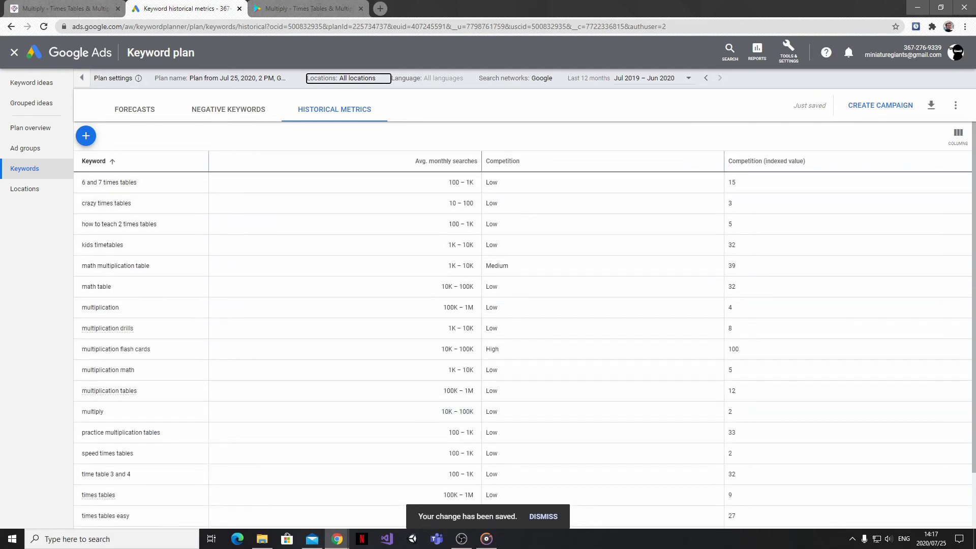
# Sort keywords by average monthly searches, highest first, and select kids timetables and multiplication flash cards.
pyautogui.moveTo(446, 160)
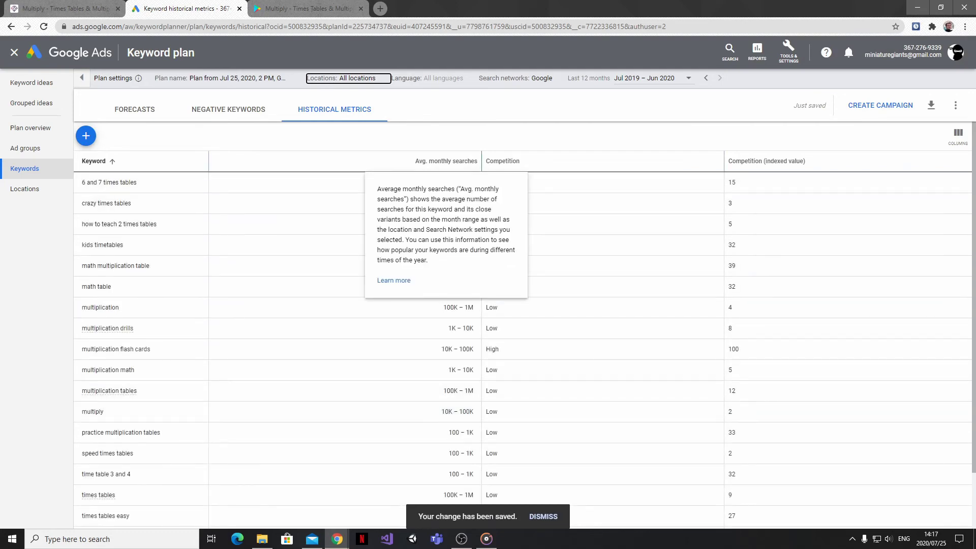
pyautogui.click(446, 161)
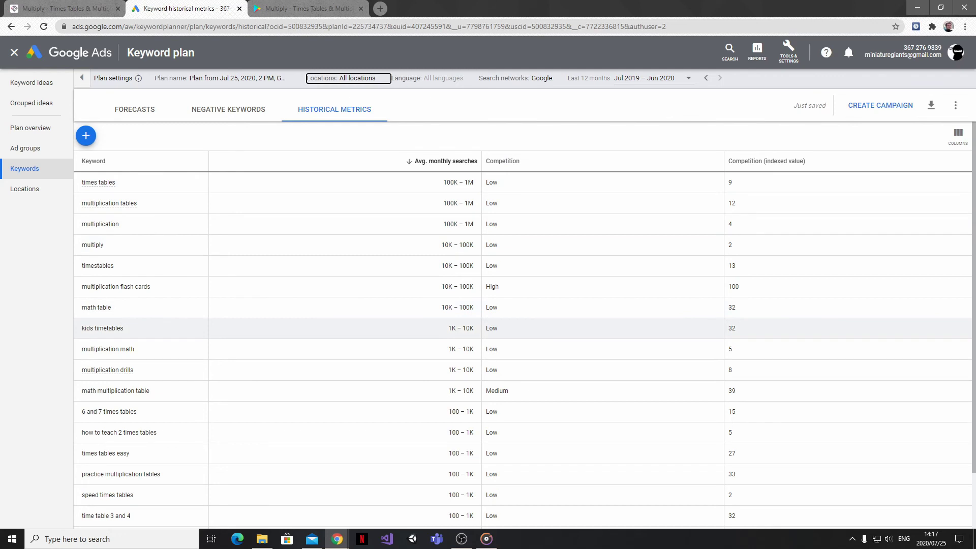
pyautogui.moveTo(767, 160)
pyautogui.moveTo(124, 329); pyautogui.dragTo(81, 328)
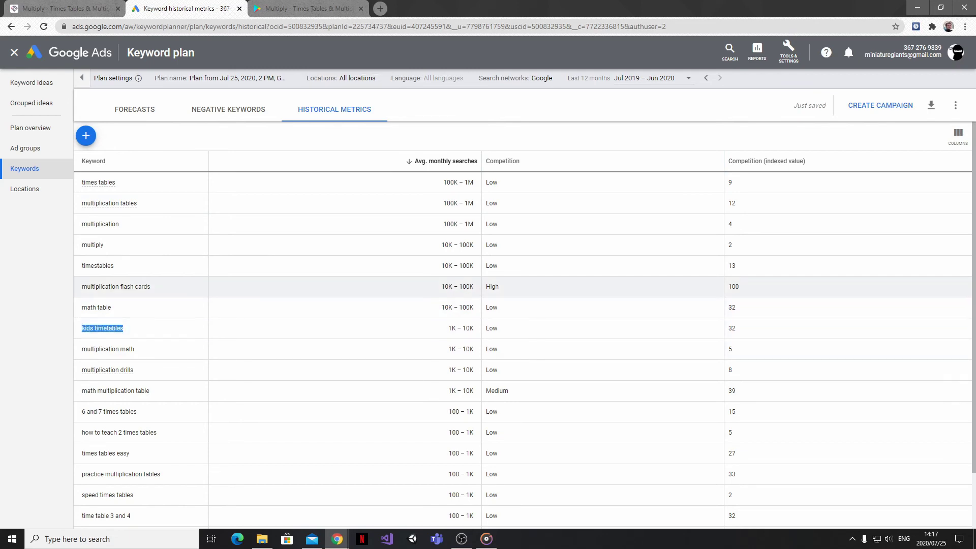
pyautogui.moveTo(151, 287); pyautogui.dragTo(81, 287)
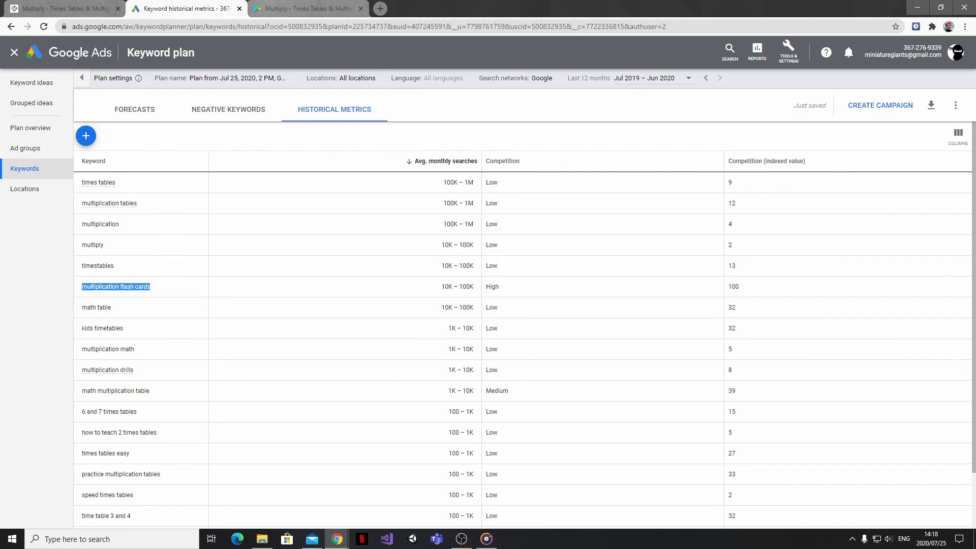
# Go to Multiply's Google Play page and scroll through its expanded description.
pyautogui.click(307, 9)
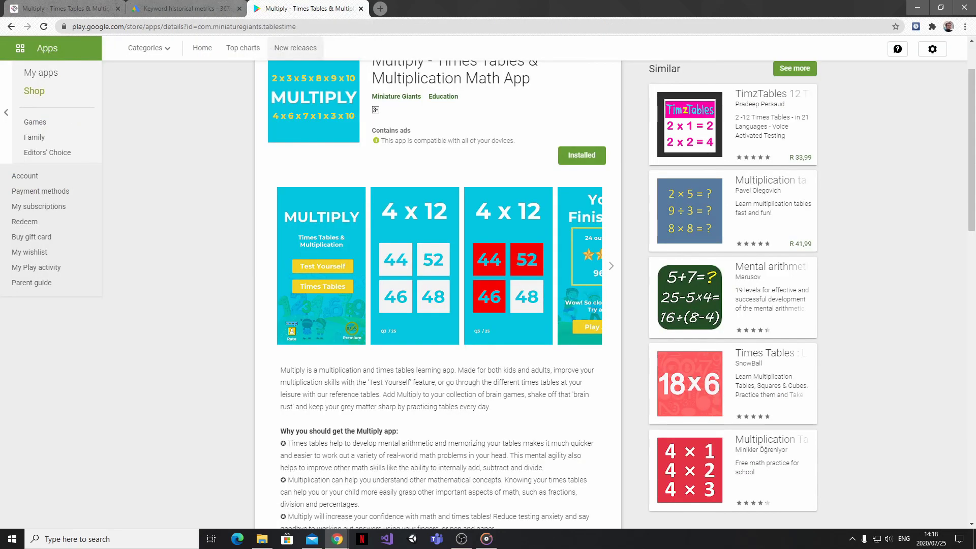
pyautogui.scroll(-4, 438, 285)
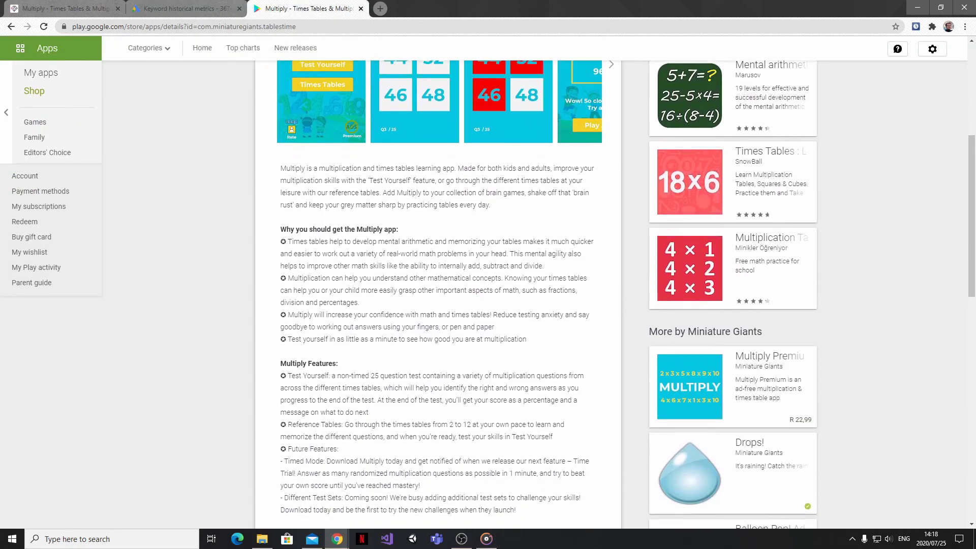
pyautogui.scroll(-1, 437, 285)
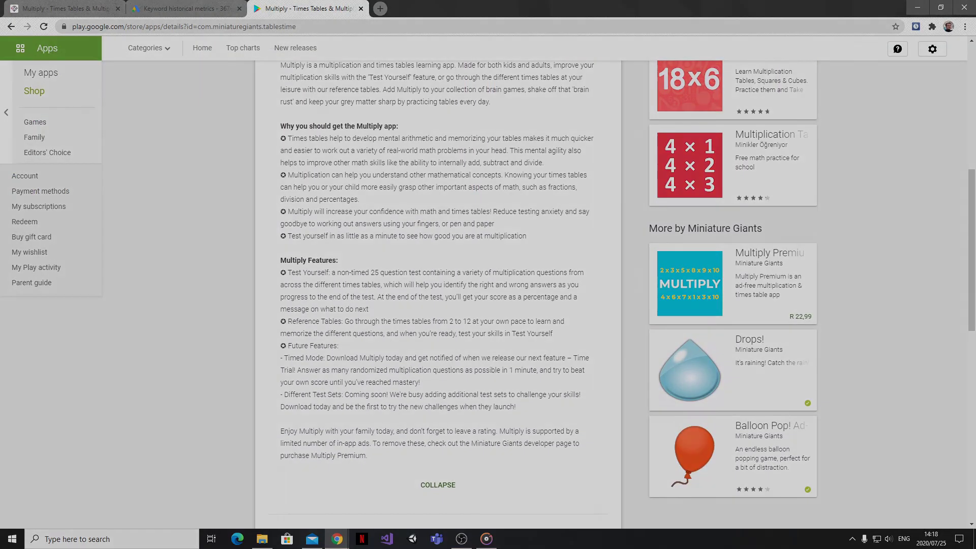